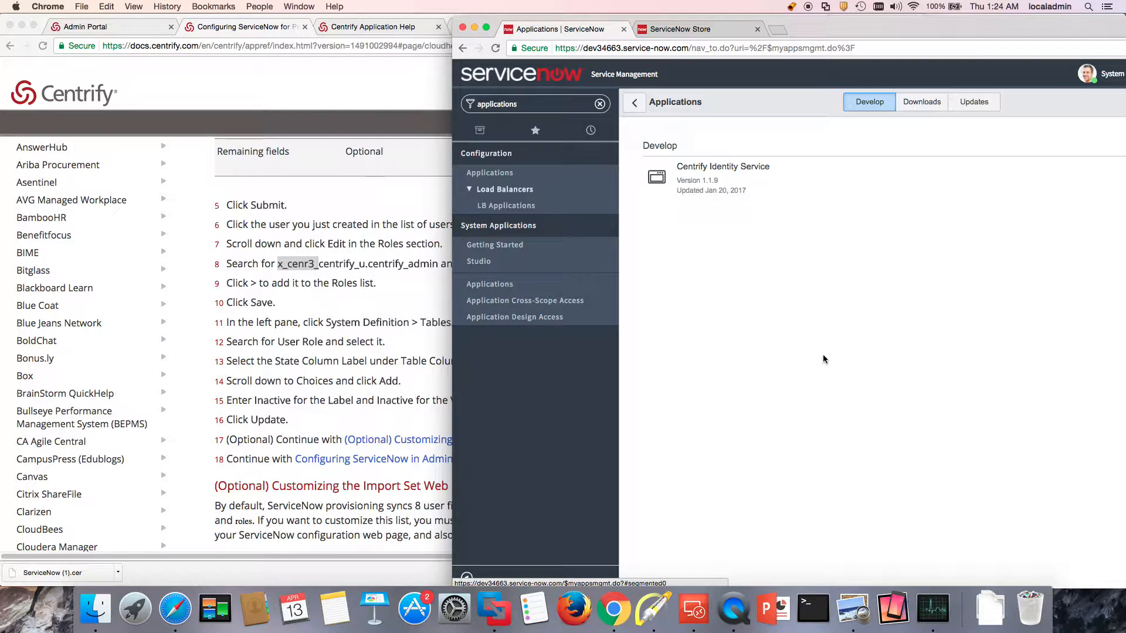
Step: View the ServiceNow app's Provisioning settings in the Centrify Admin Portal
click(702, 31)
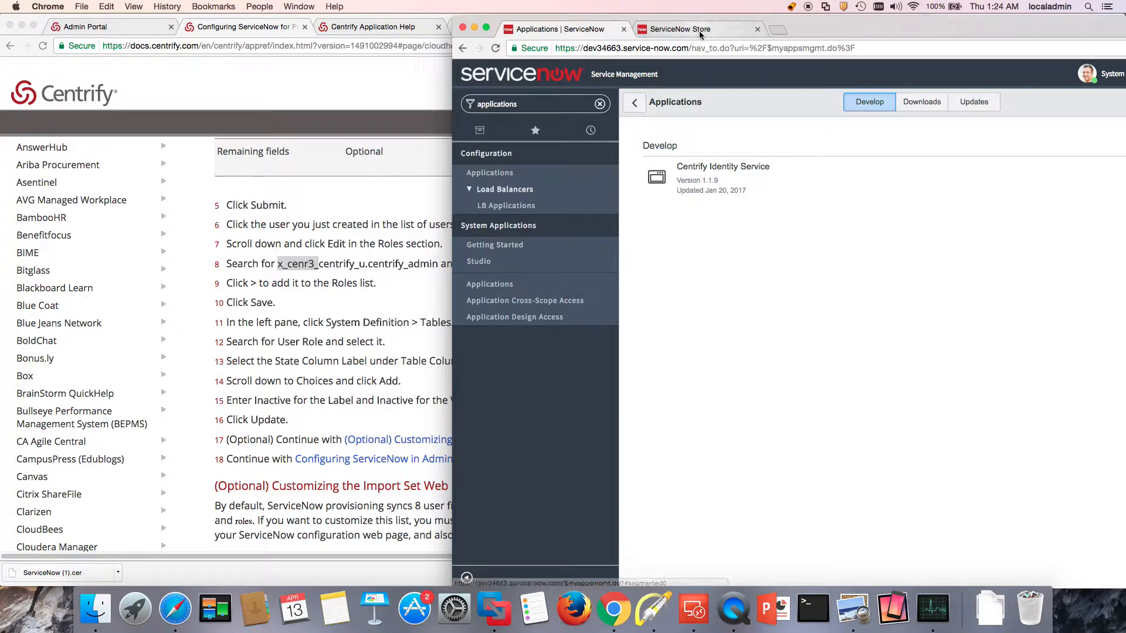
click(587, 33)
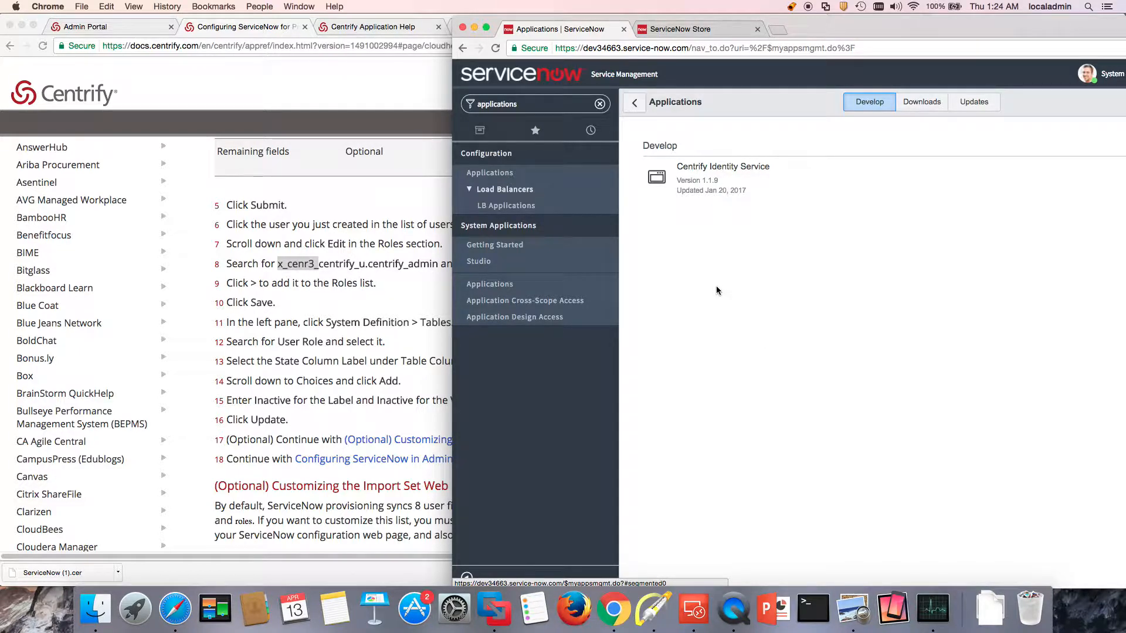
click(135, 27)
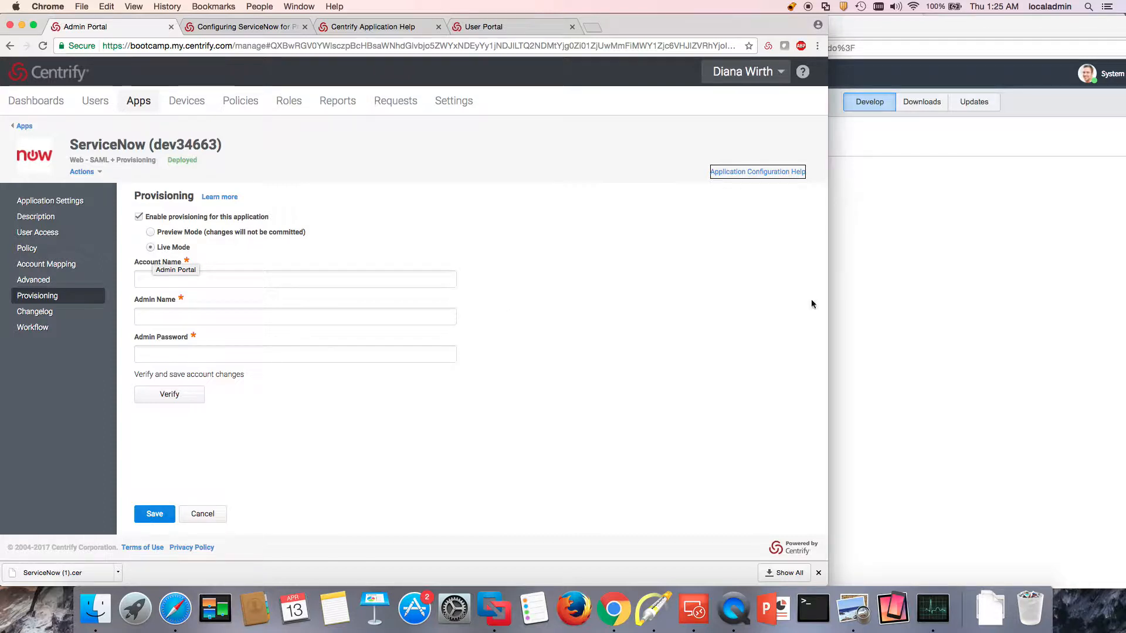
Step: Return to ServiceNow, filter the navigator for "users" and open the Users list under User Administration
click(968, 258)
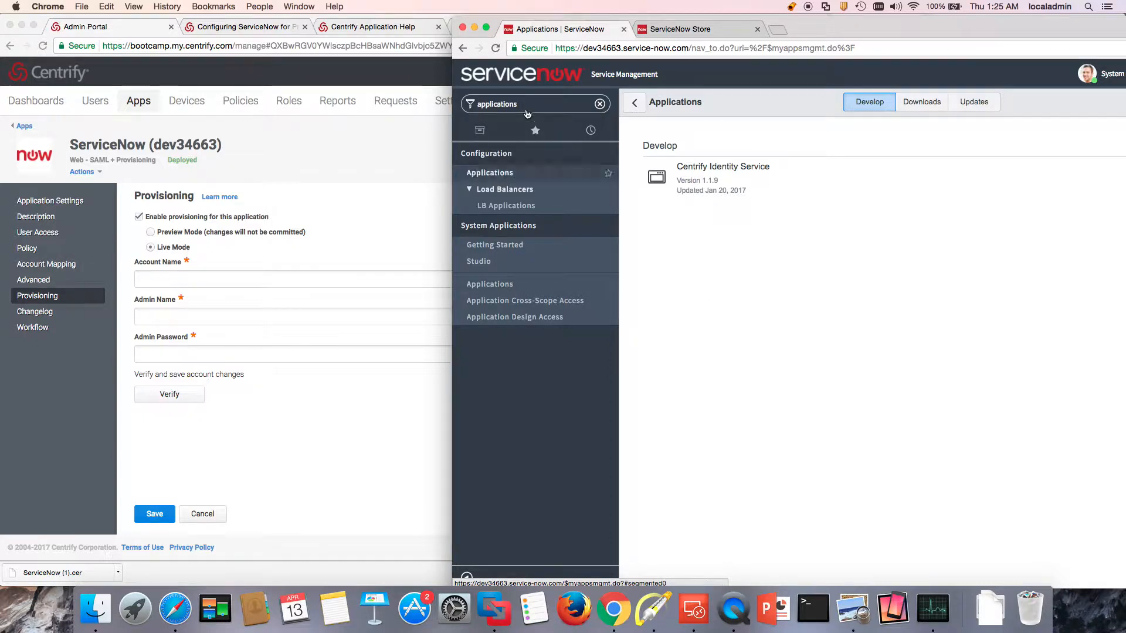
click(601, 105)
click(556, 104)
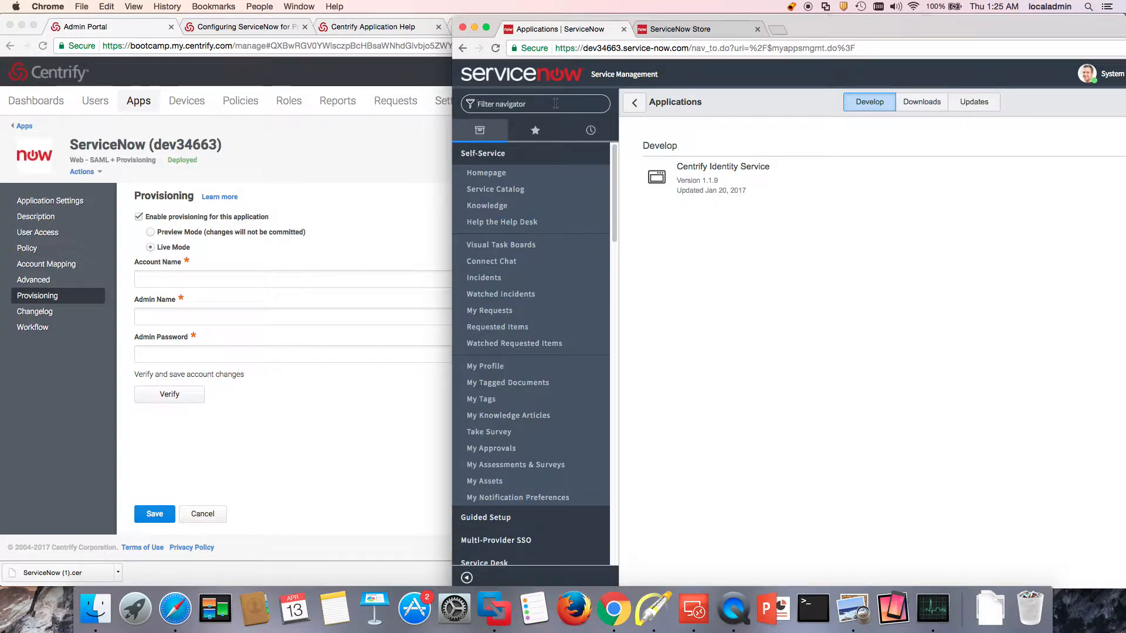
text(u)
text(sers)
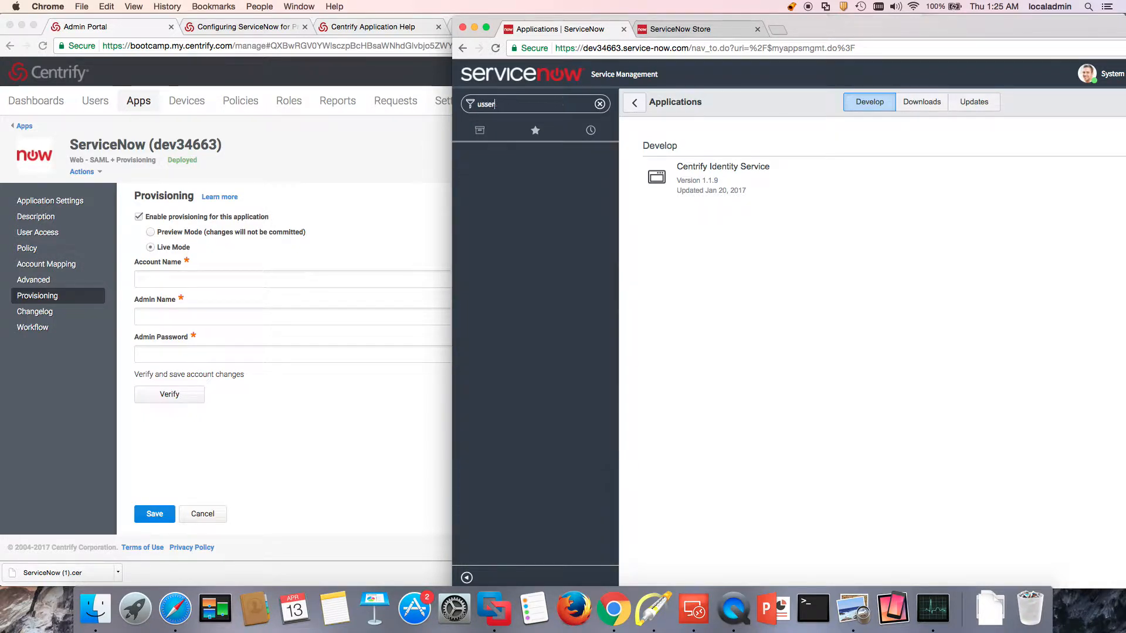
key(BackSpace)
key(BackSpace)
text(ers)
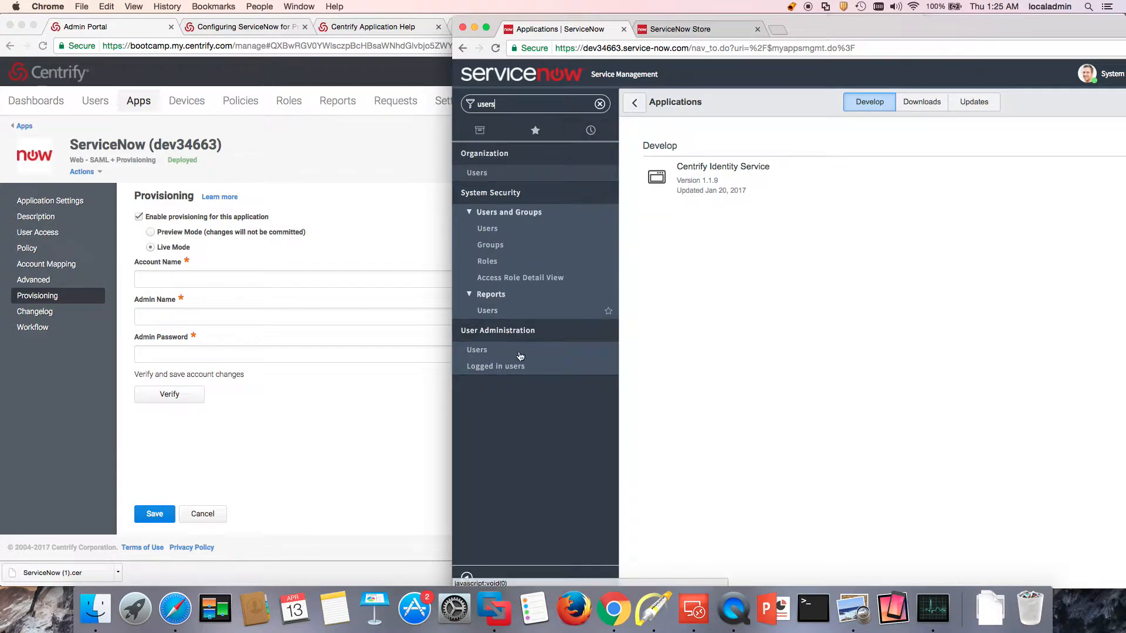
click(482, 350)
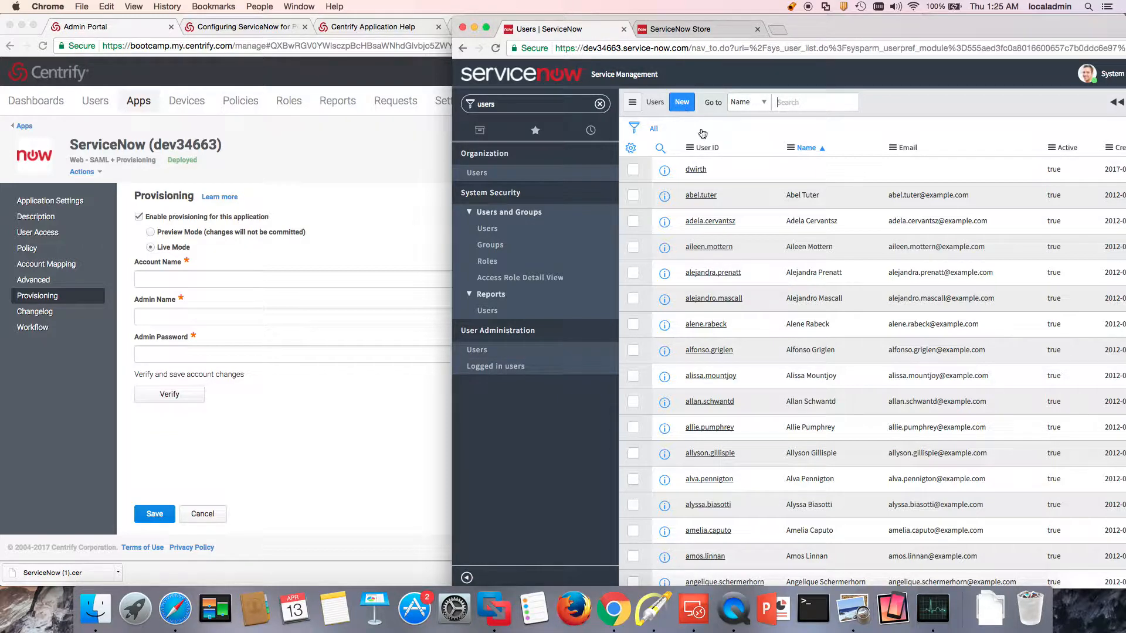
Step: Start a new user record with user ID idservice and fill in the service account's e-mail address
click(262, 26)
click(276, 29)
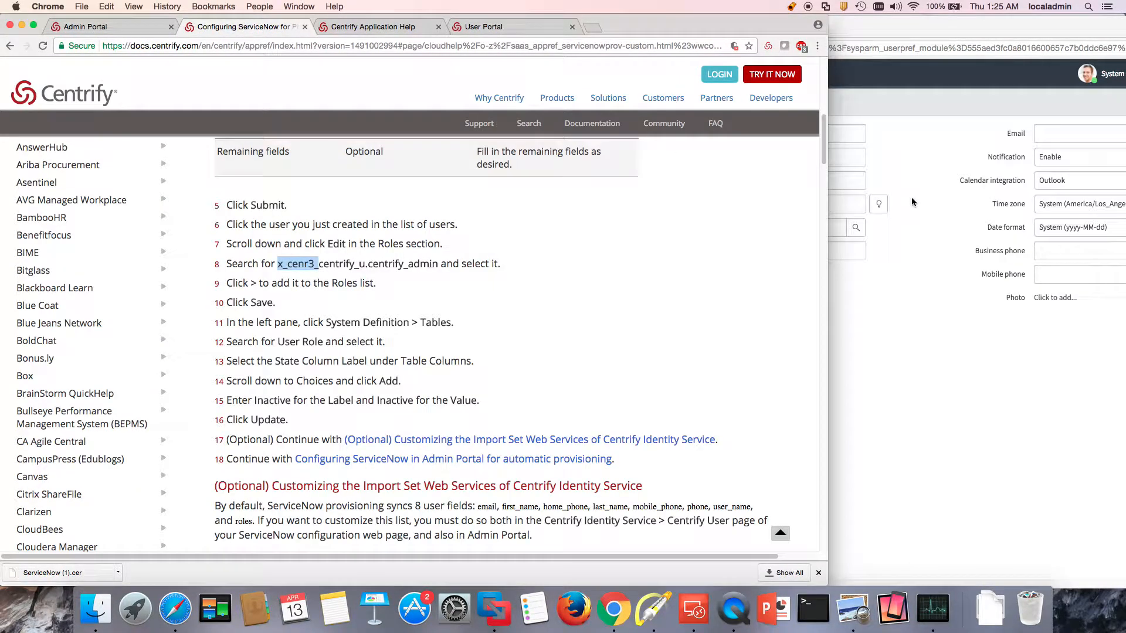
click(892, 303)
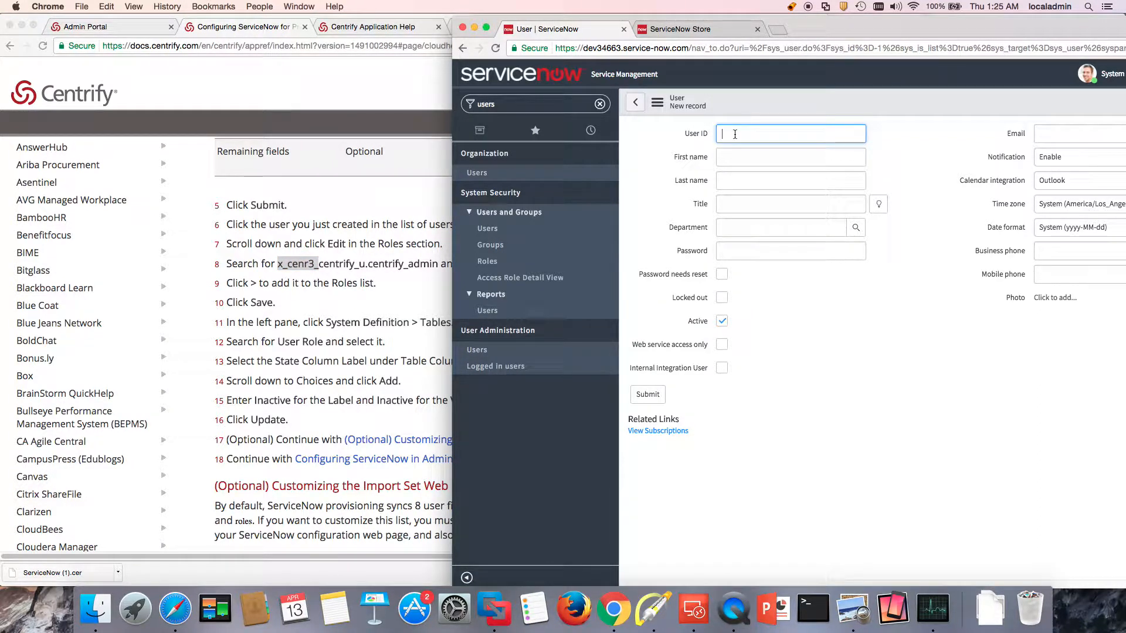
text(idservice)
click(1062, 126)
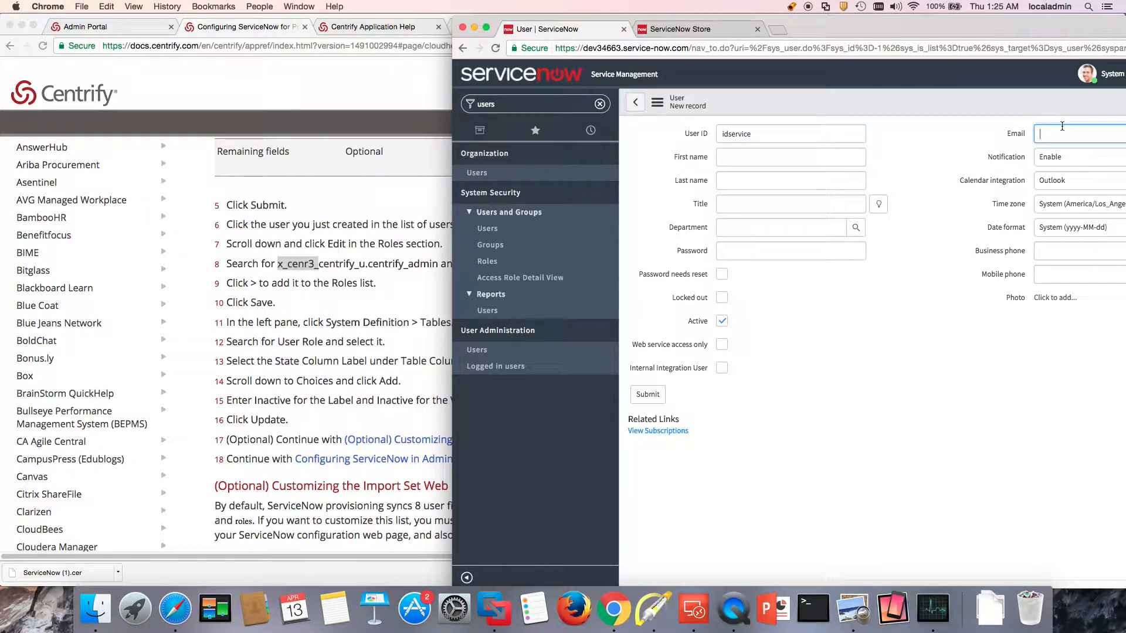
text(idservice@example.com)
Step: Enter the new user's password and submit the idservice record
click(743, 251)
text(****)
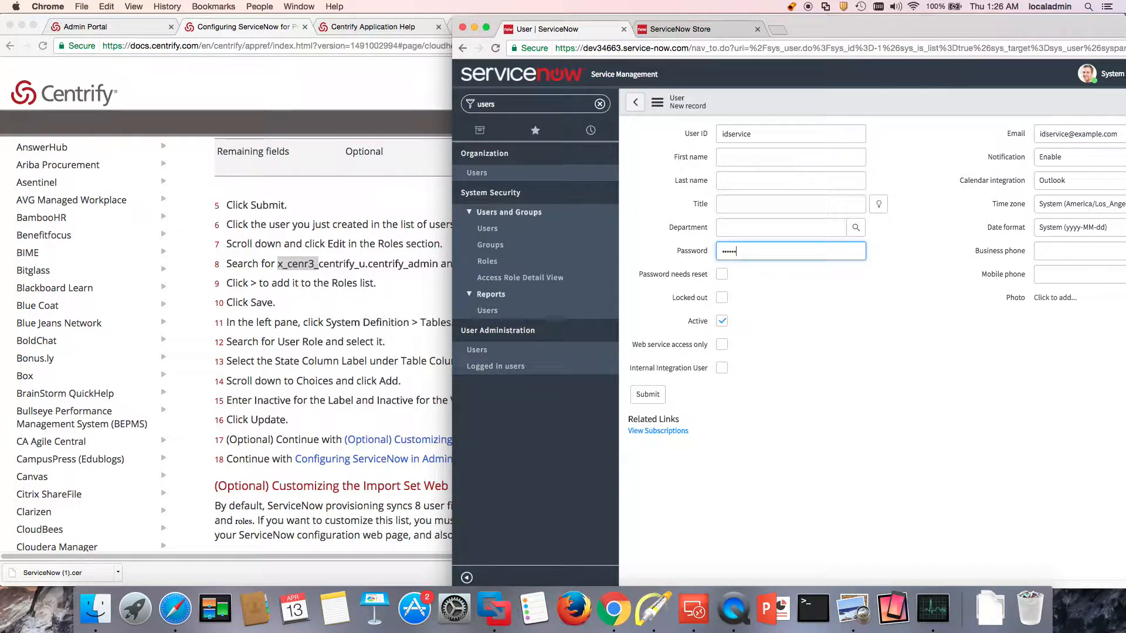
key(BackSpace)
text(****)
key(BackSpace)
key(BackSpace)
key(BackSpace)
key(BackSpace)
text(*****)
click(656, 402)
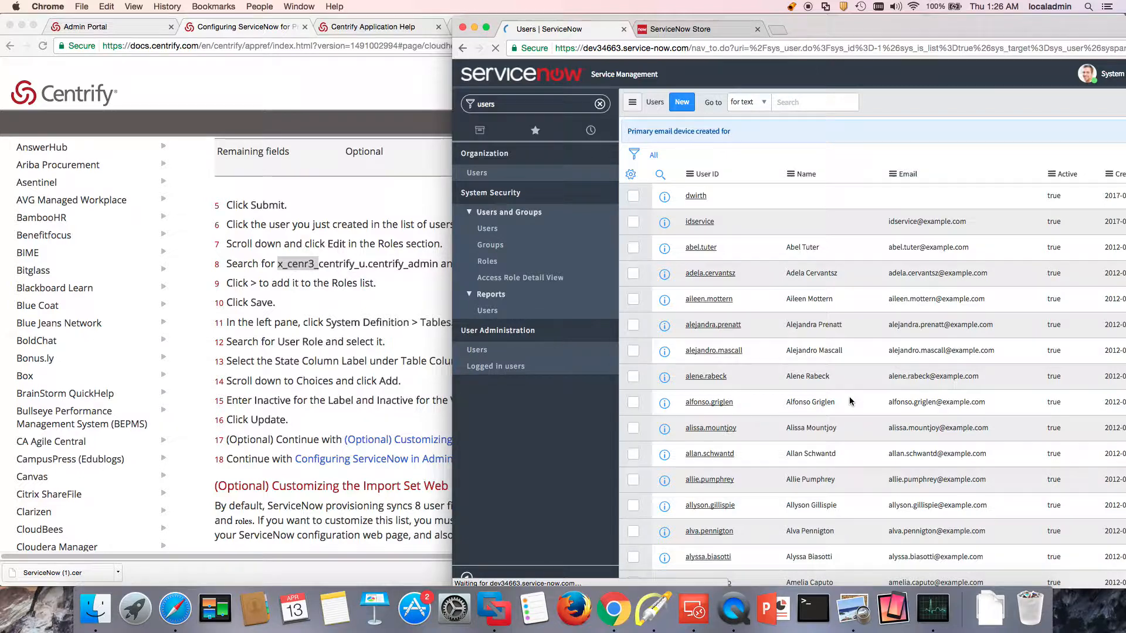
Step: Add the x_cenr3_centrify_u.centrify_admin role to the idservice user's roles list and save it
click(703, 224)
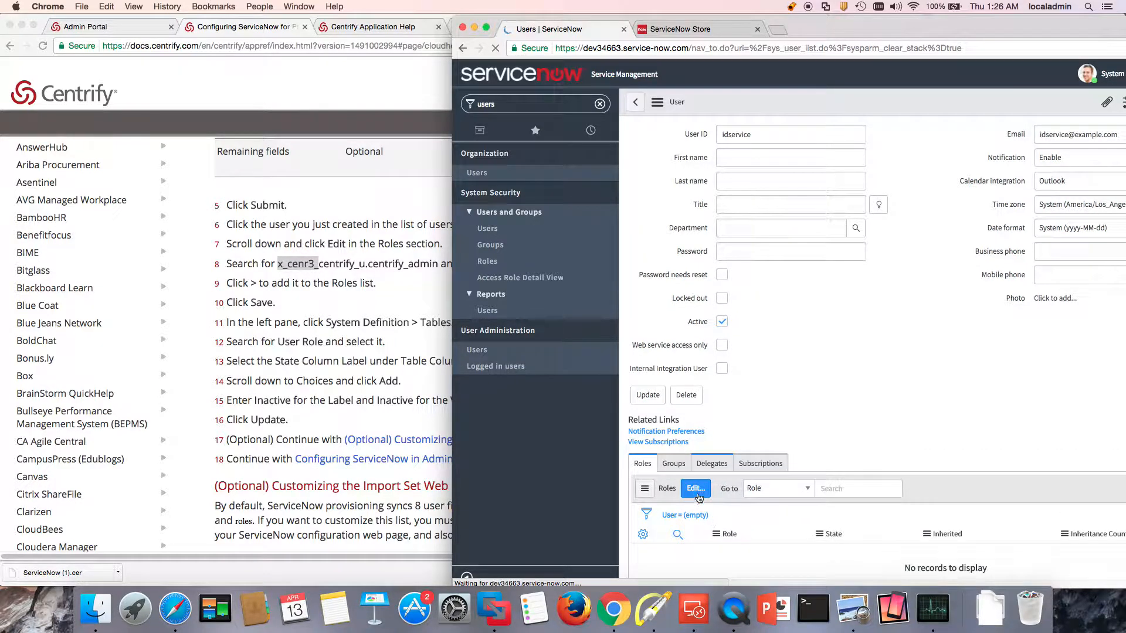
click(701, 493)
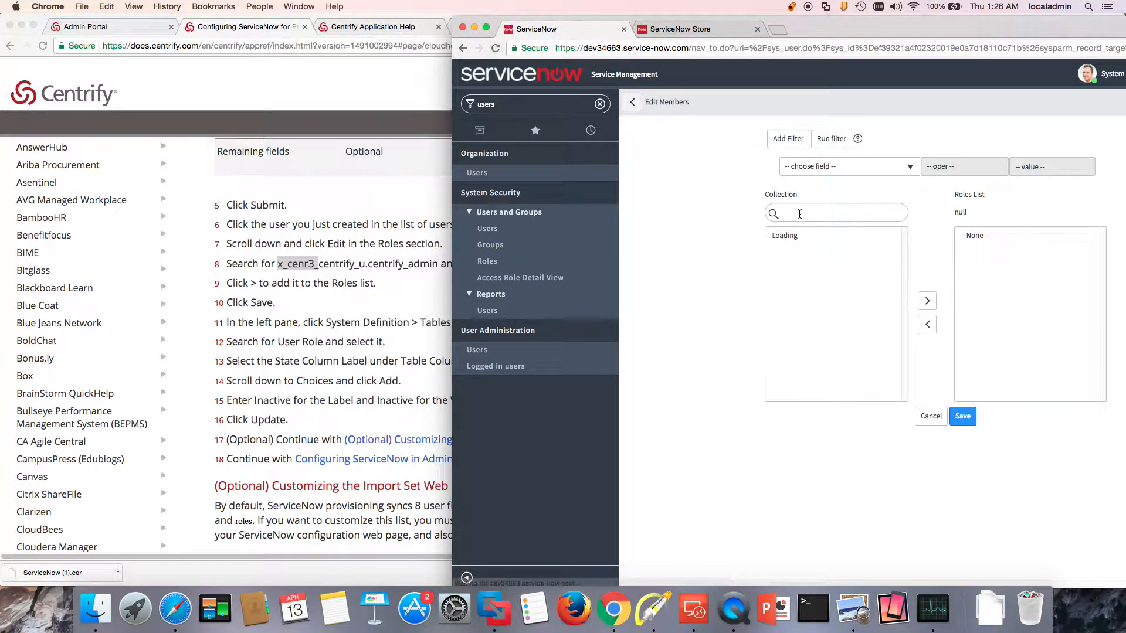
click(799, 213)
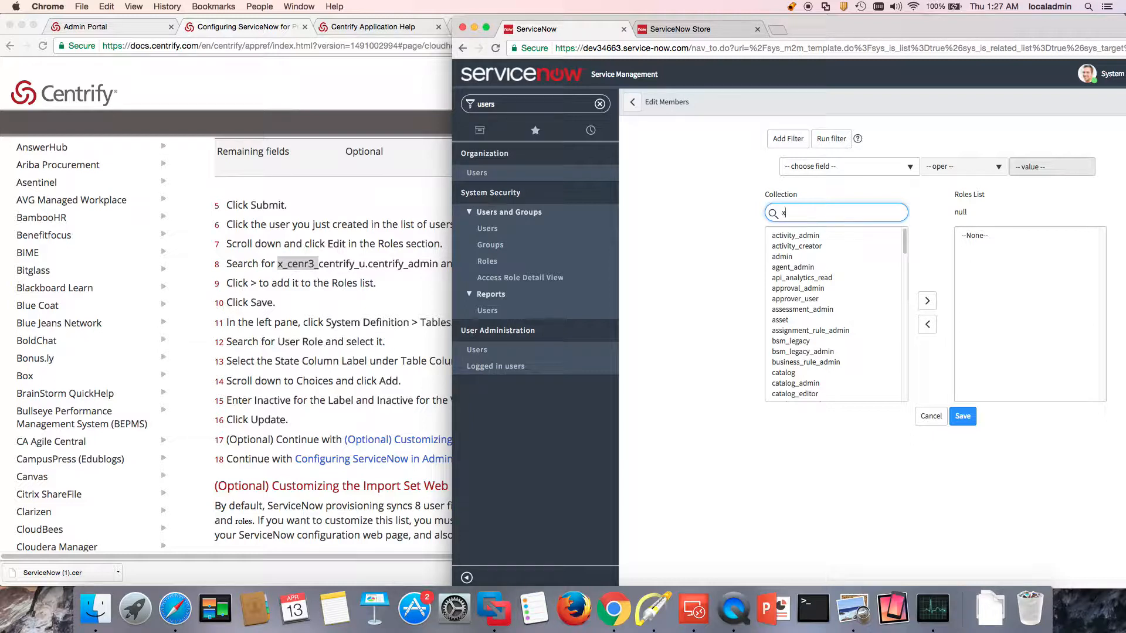
text(x_cen)
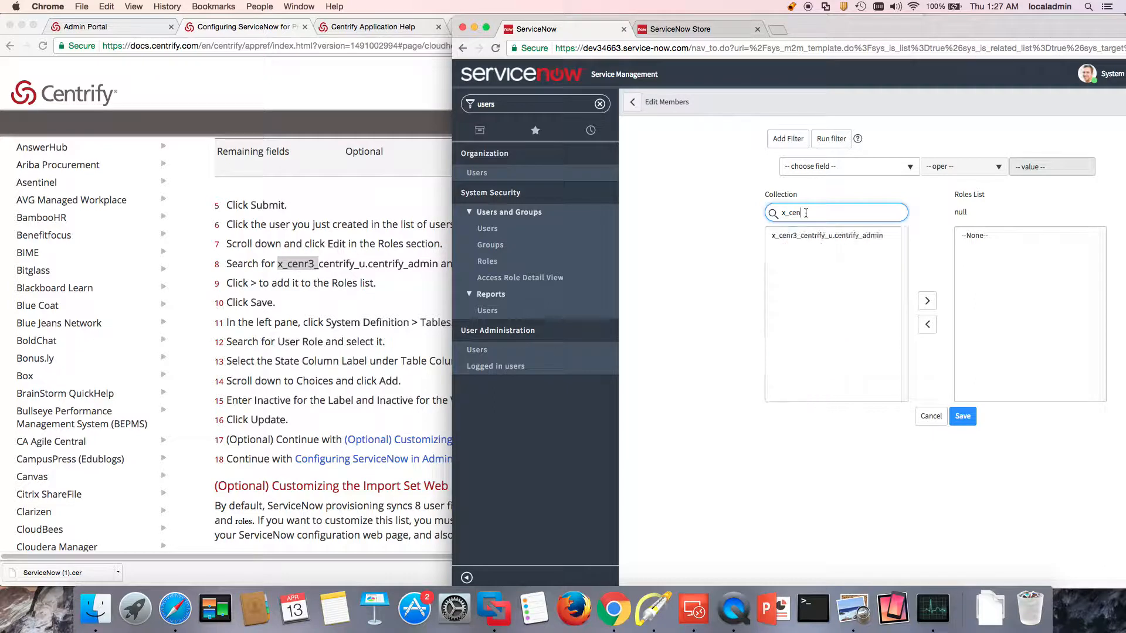
click(854, 237)
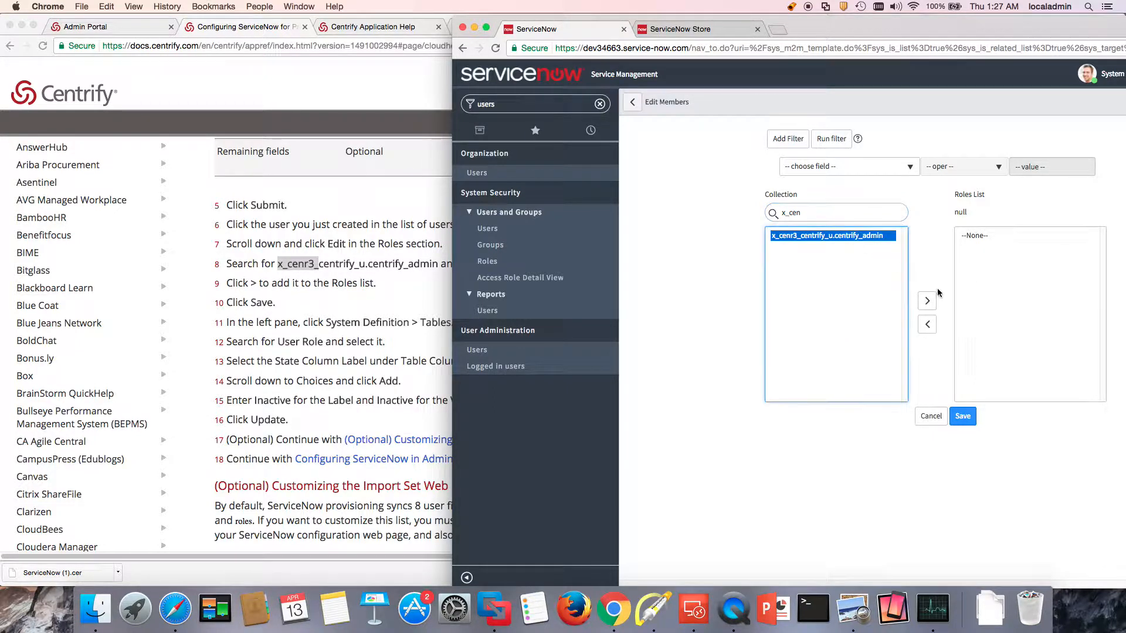
click(927, 301)
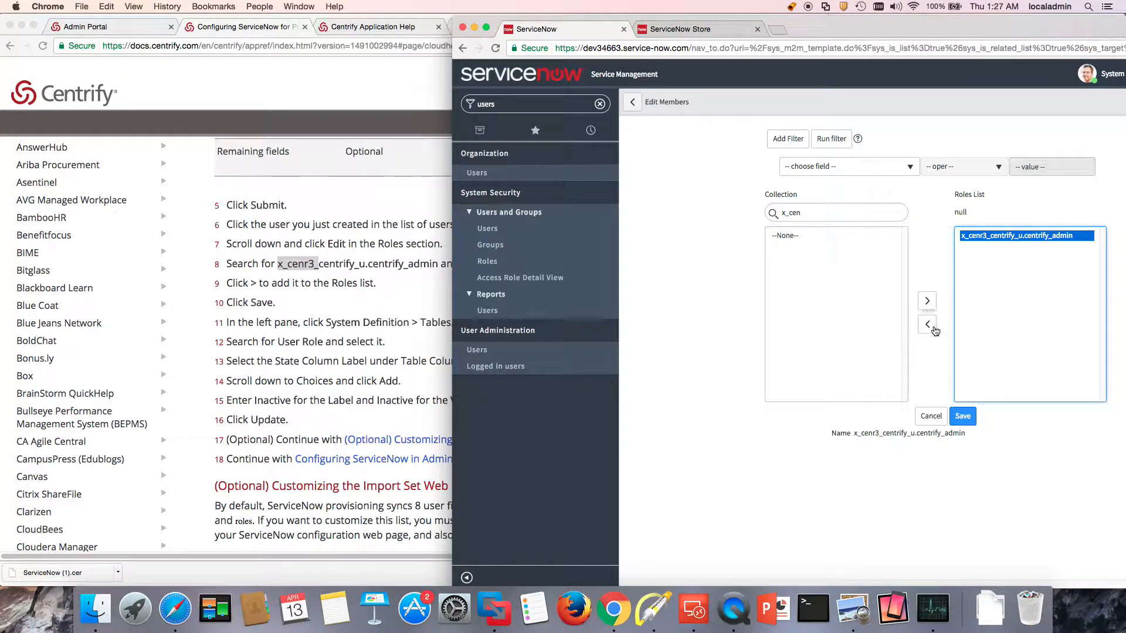
click(971, 417)
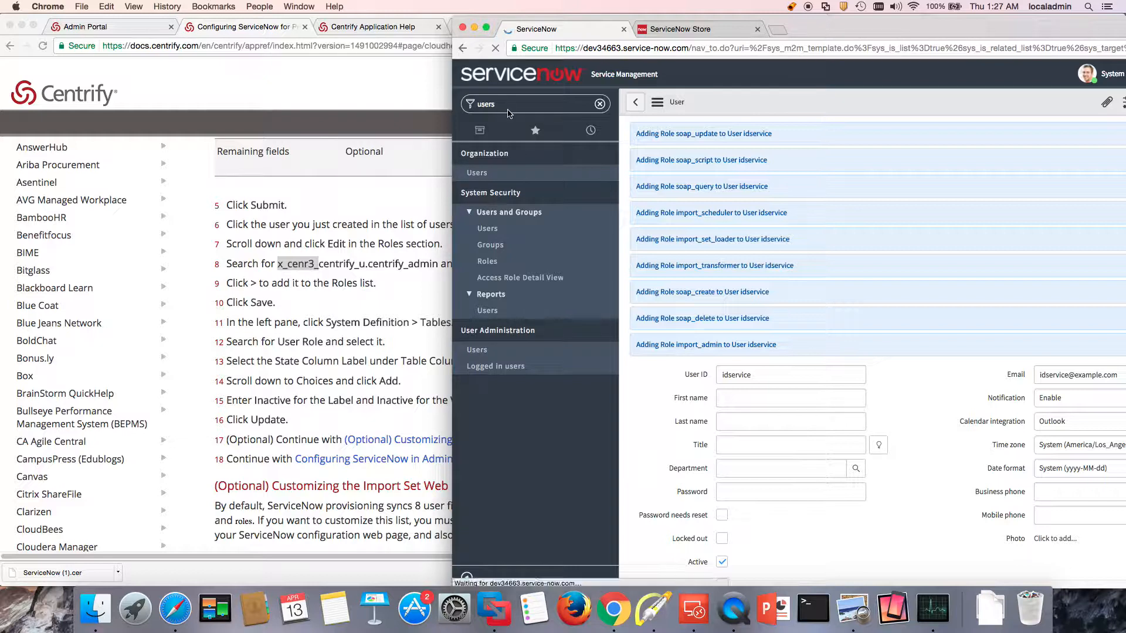
Step: Filter the navigator for "tables" and open Tables under System Definition, discarding unsaved changes to the user record
double_click(488, 104)
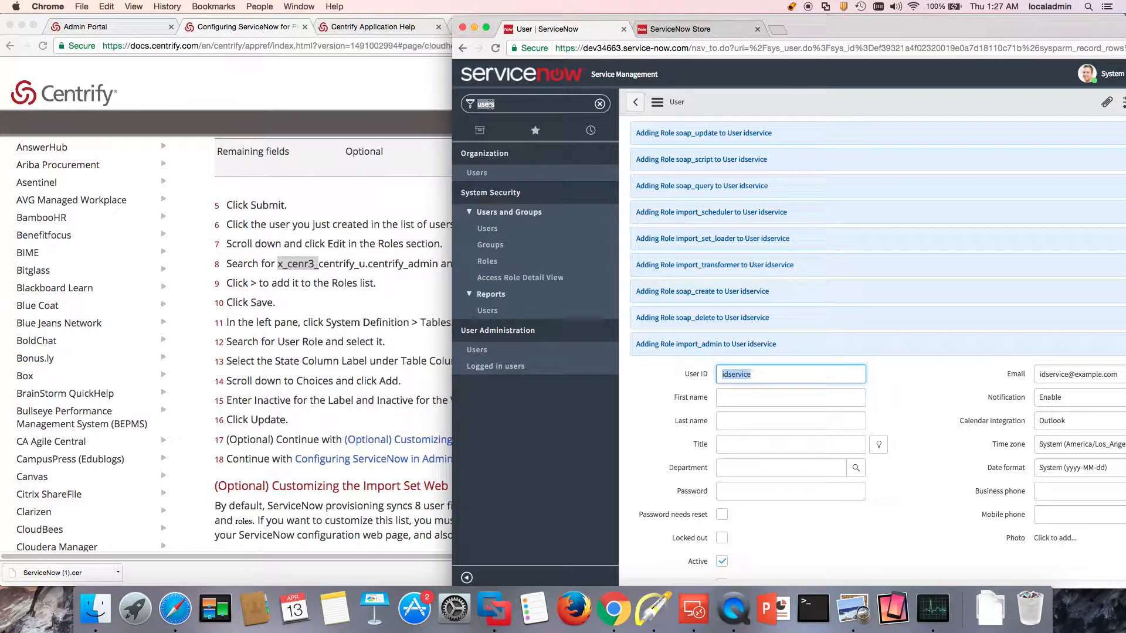
text(tables)
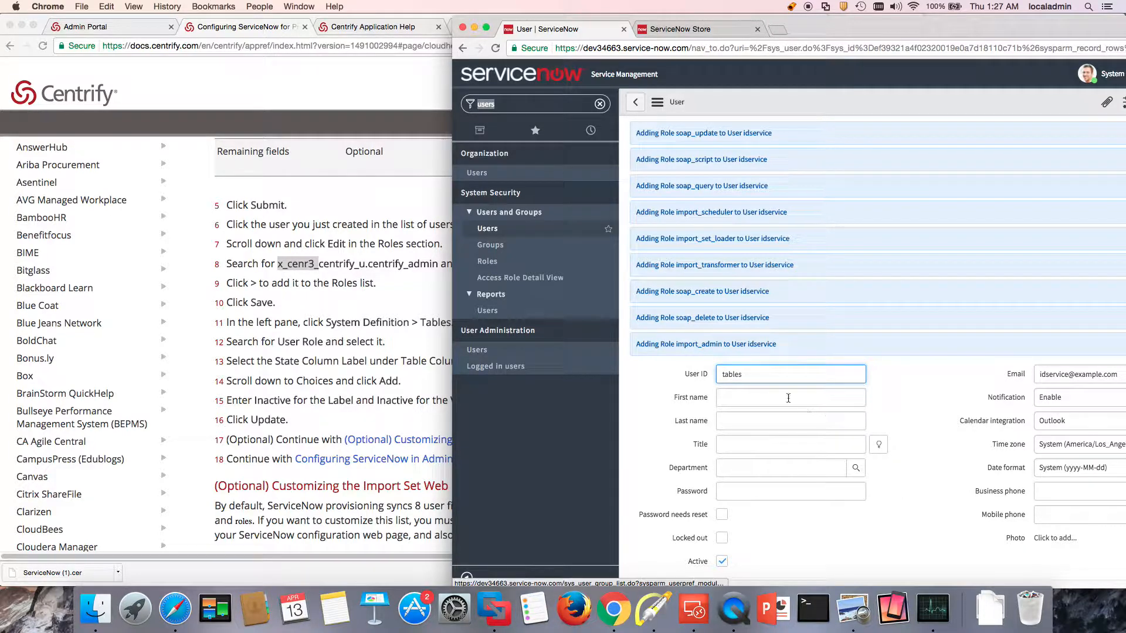
double_click(491, 104)
text(t)
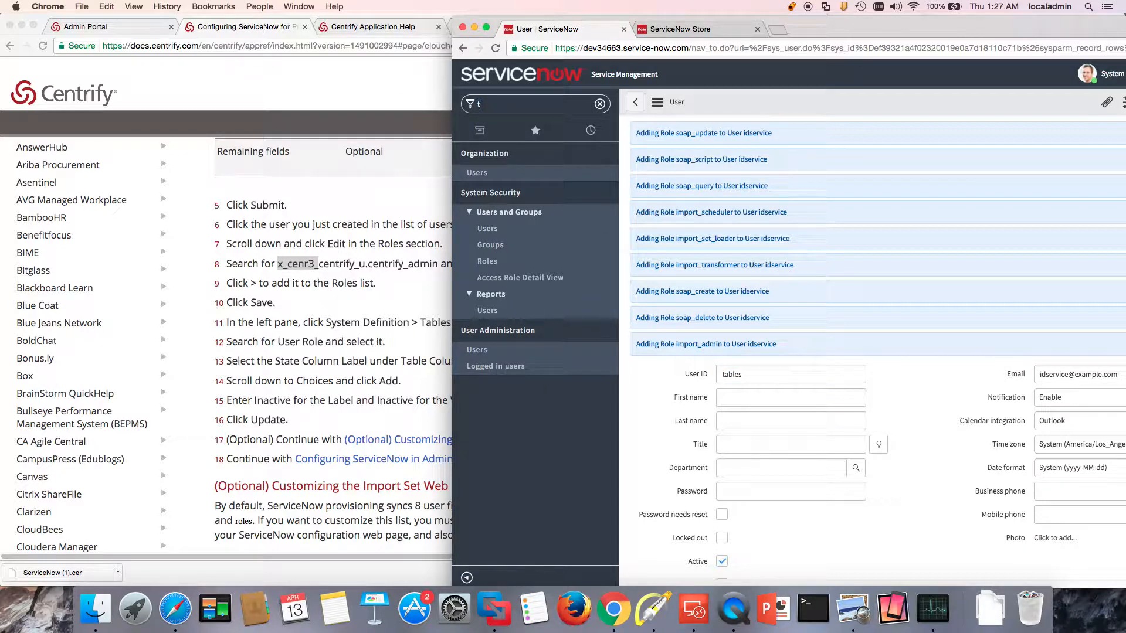
text(ables)
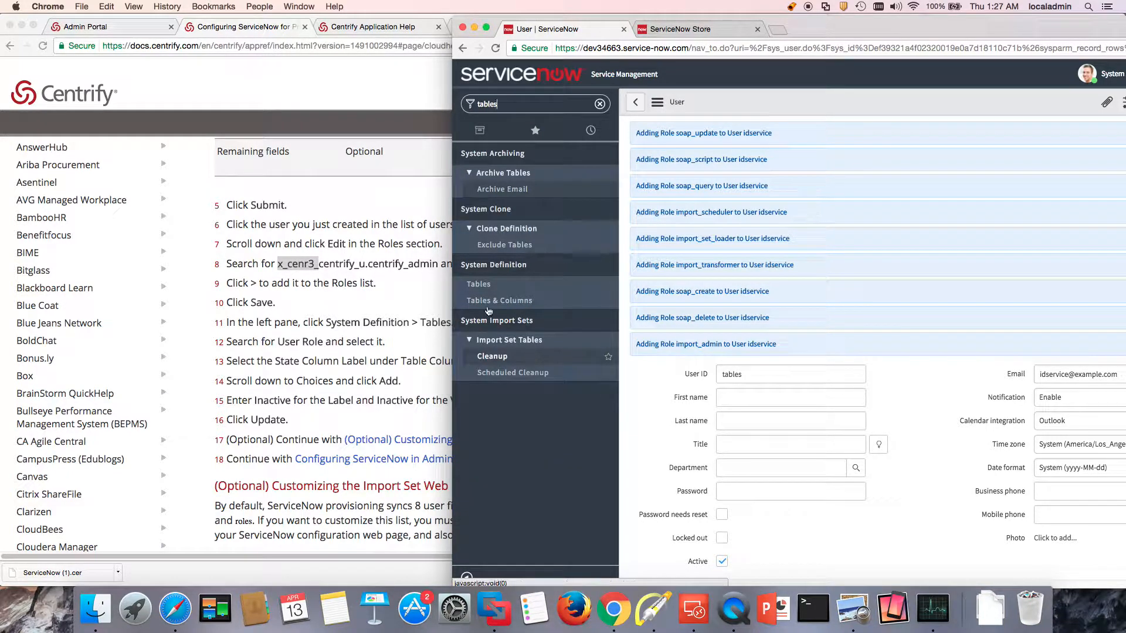
click(478, 284)
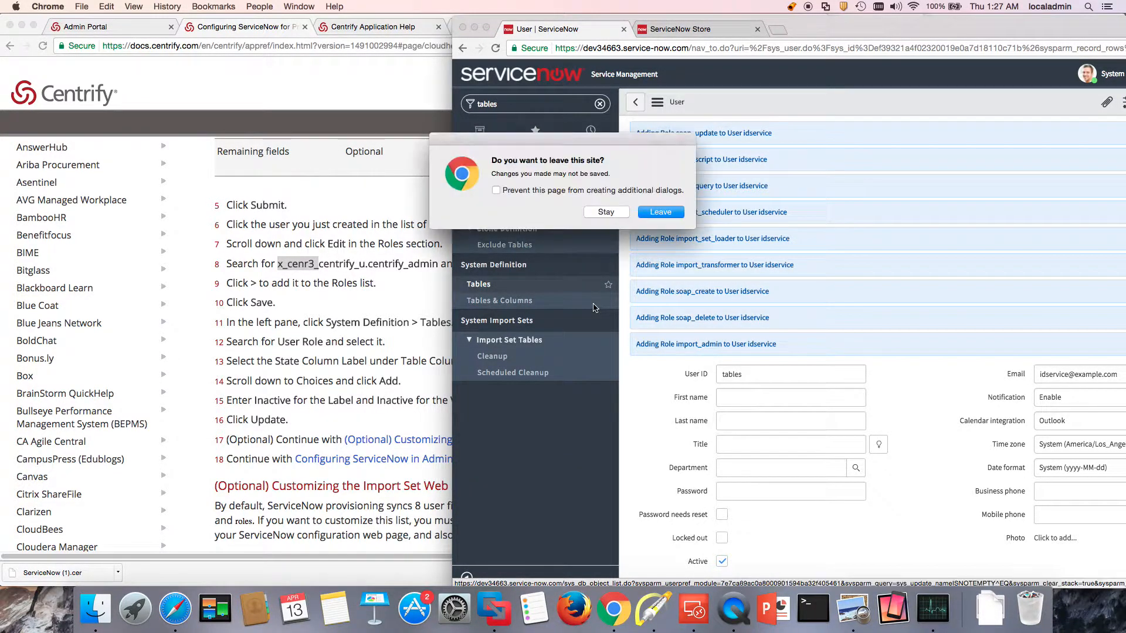
click(661, 212)
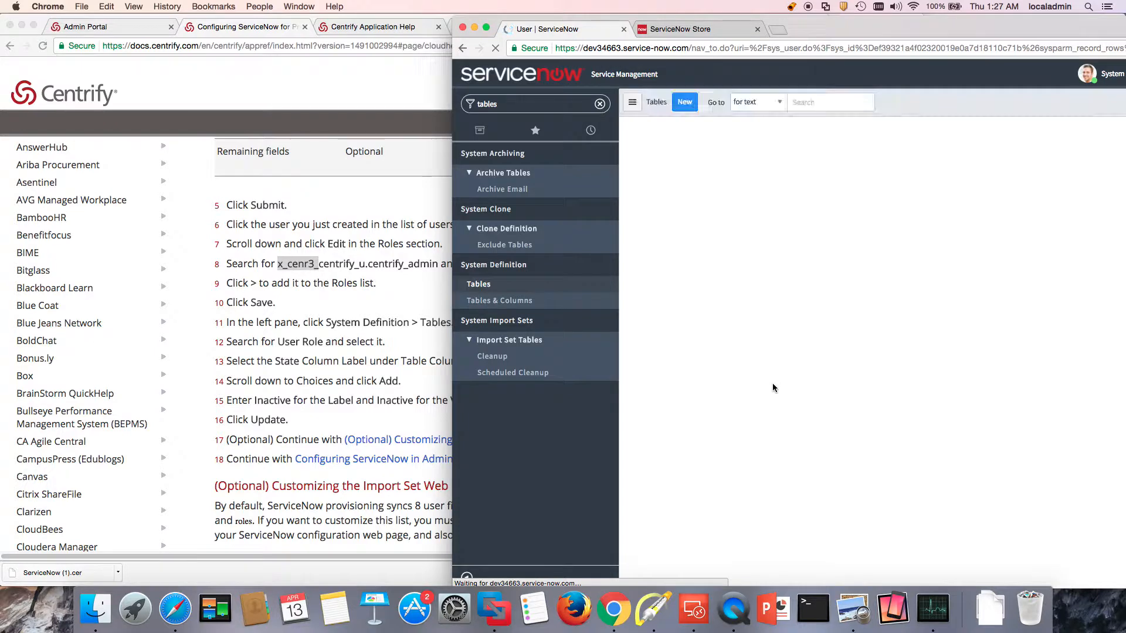
Step: Search the tables for "User Role", open the User Role table and open its State column entry
click(792, 103)
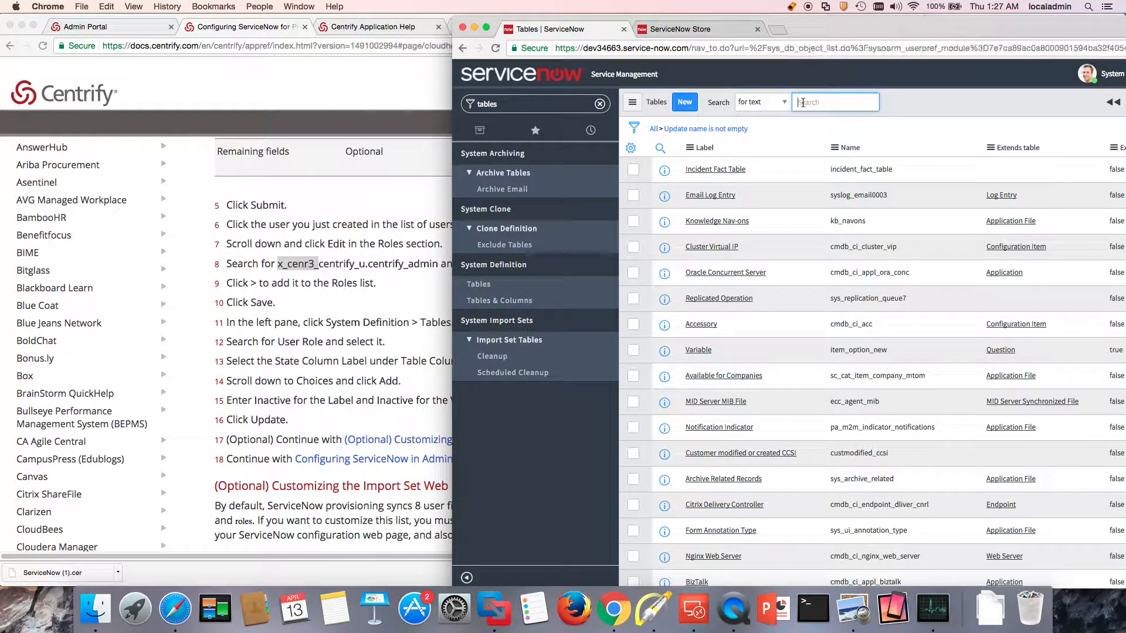
text(User Role)
key(Return)
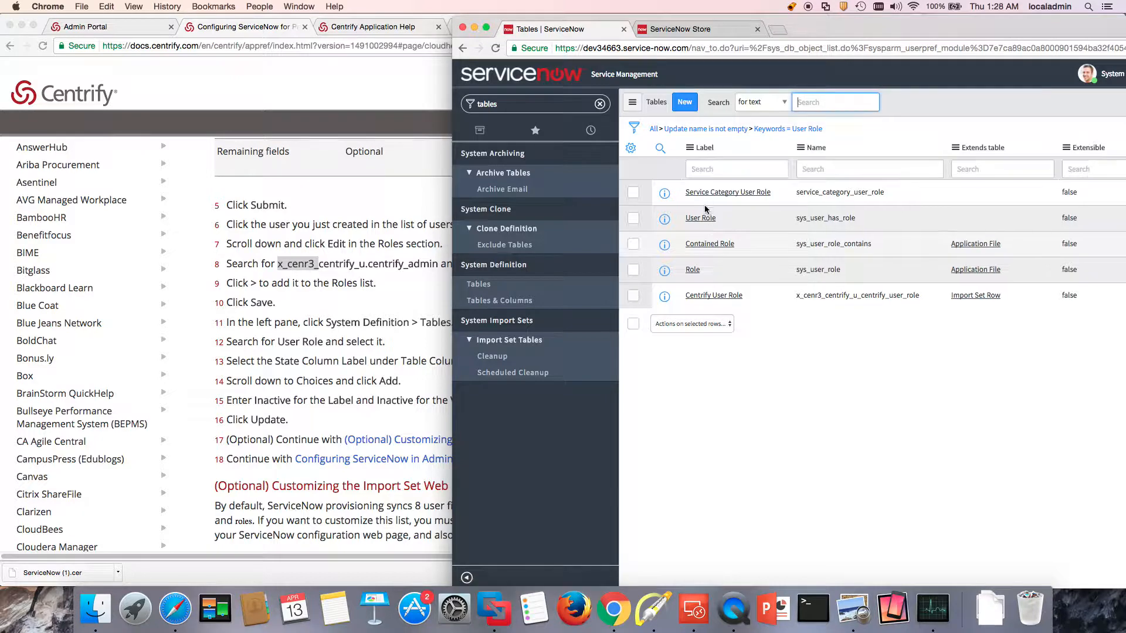
click(702, 219)
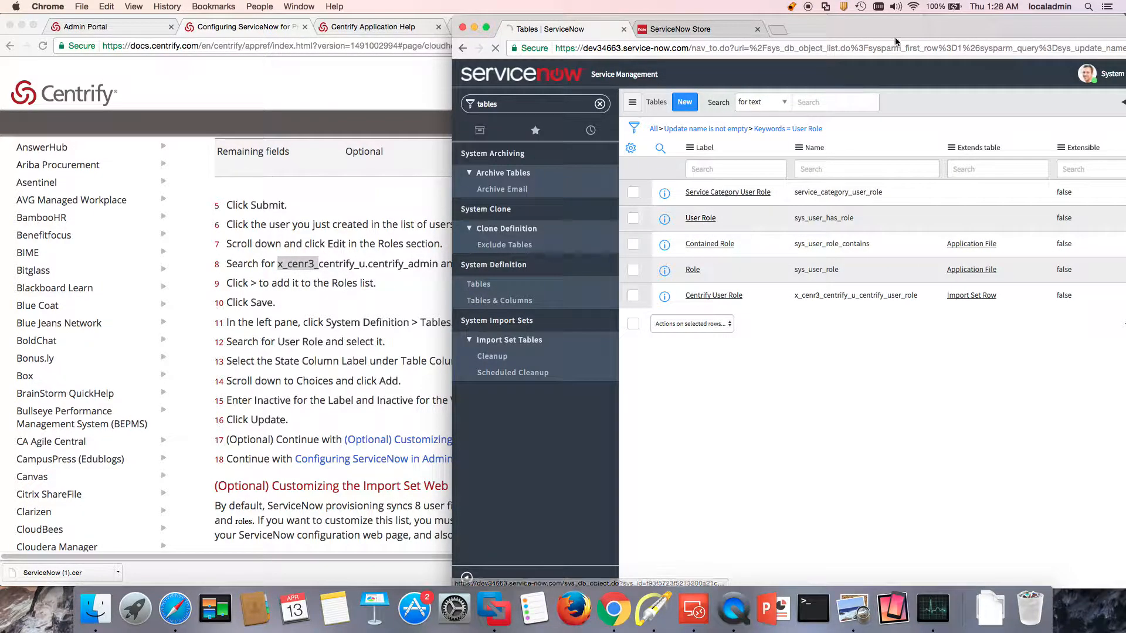
drag(901, 28, 718, 28)
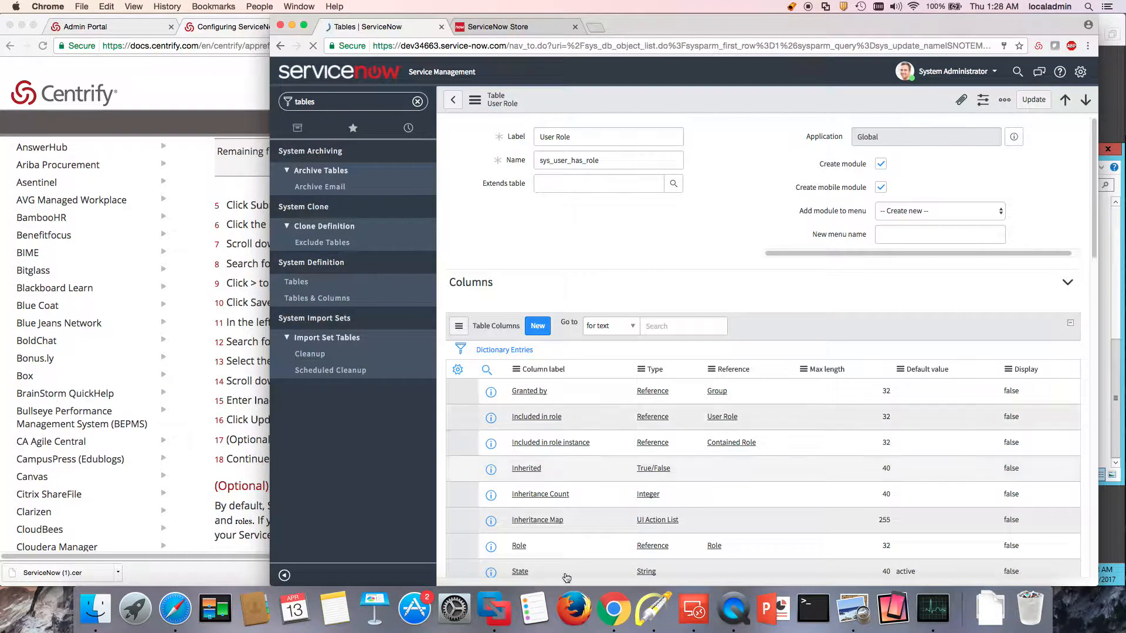
click(520, 573)
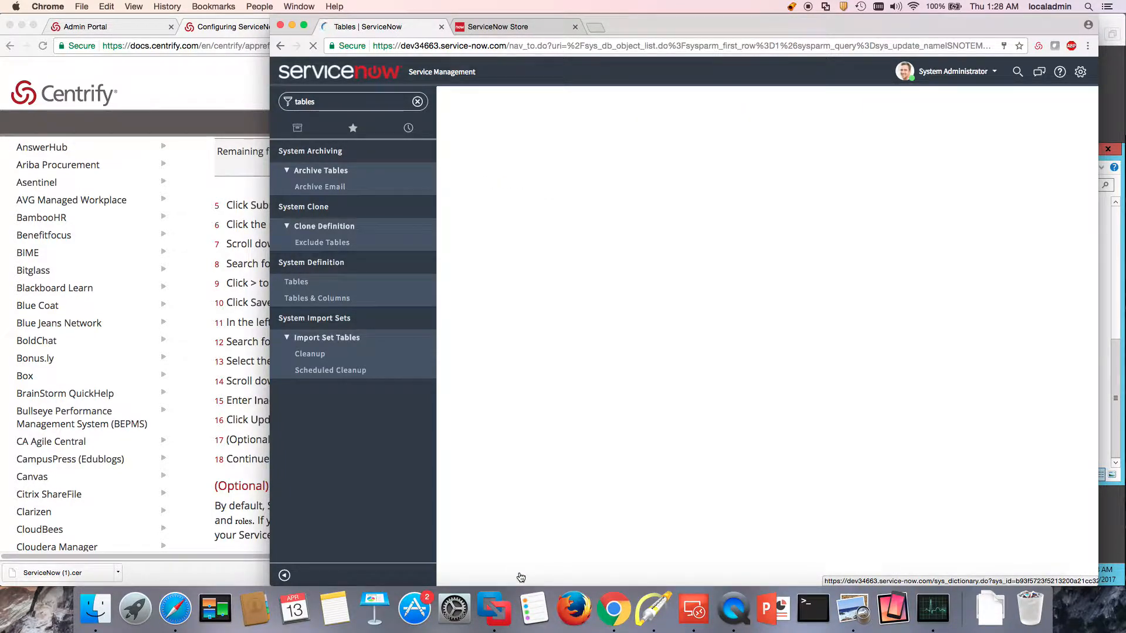
Step: Check the Centrify documentation's instructions for adding a choice and examine the State column's Choices list in ServiceNow
click(198, 348)
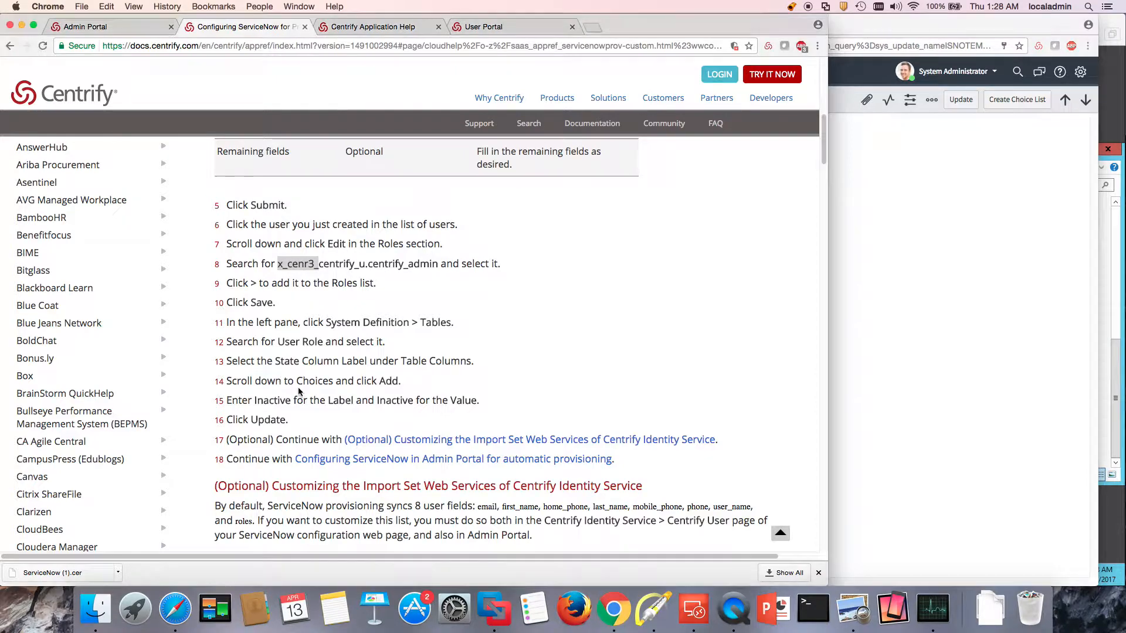
scroll(312, 402, down, 5)
scroll(312, 405, up, 5)
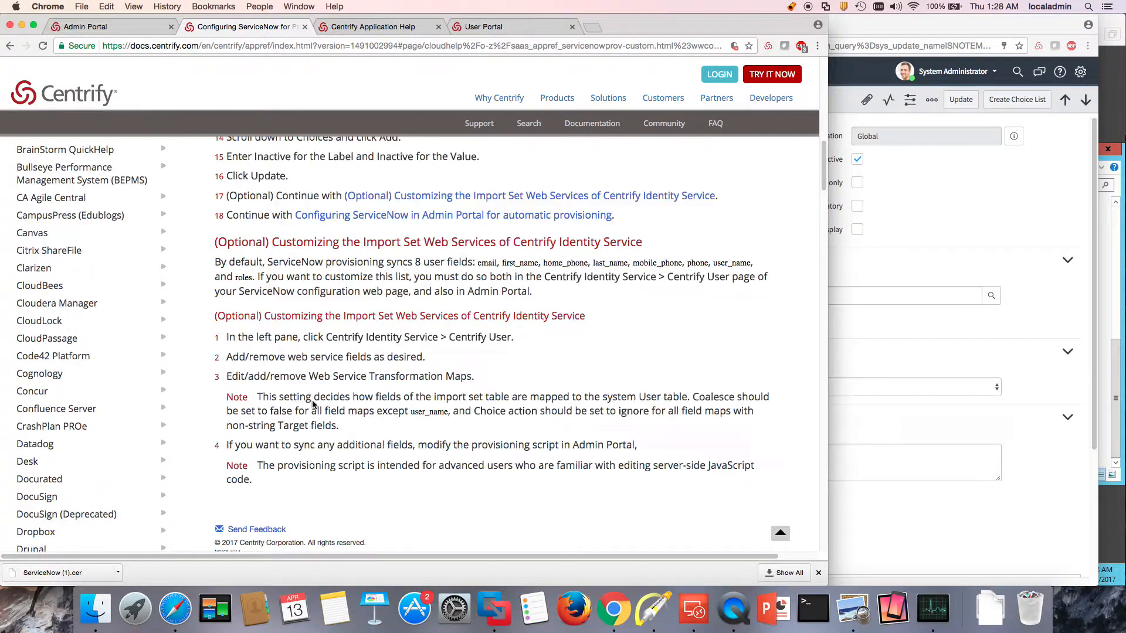
click(878, 308)
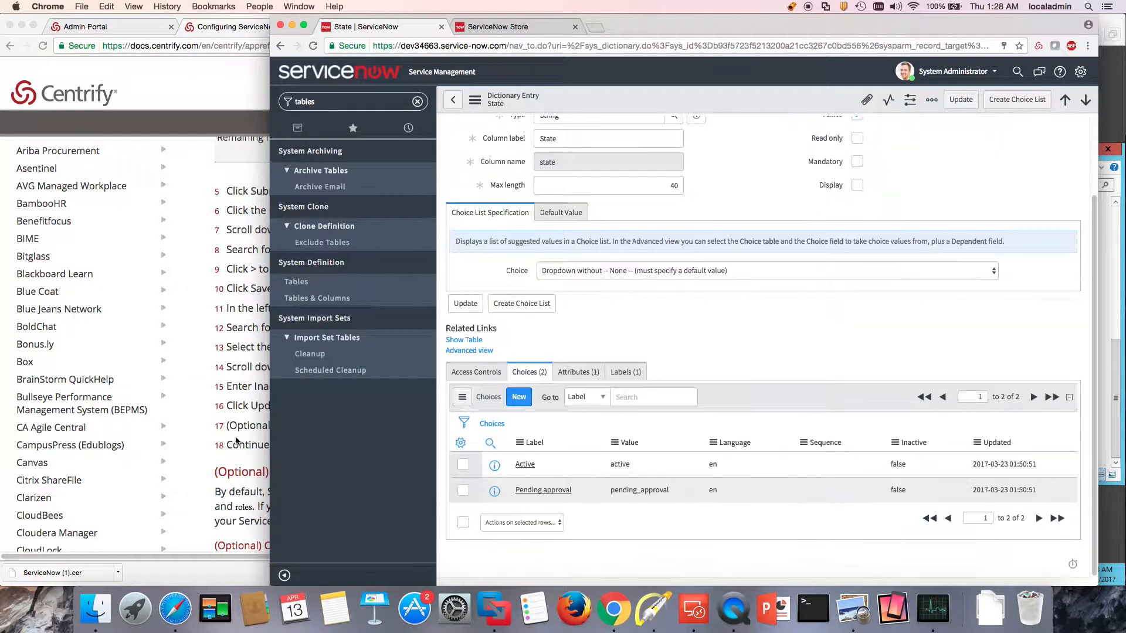
click(209, 407)
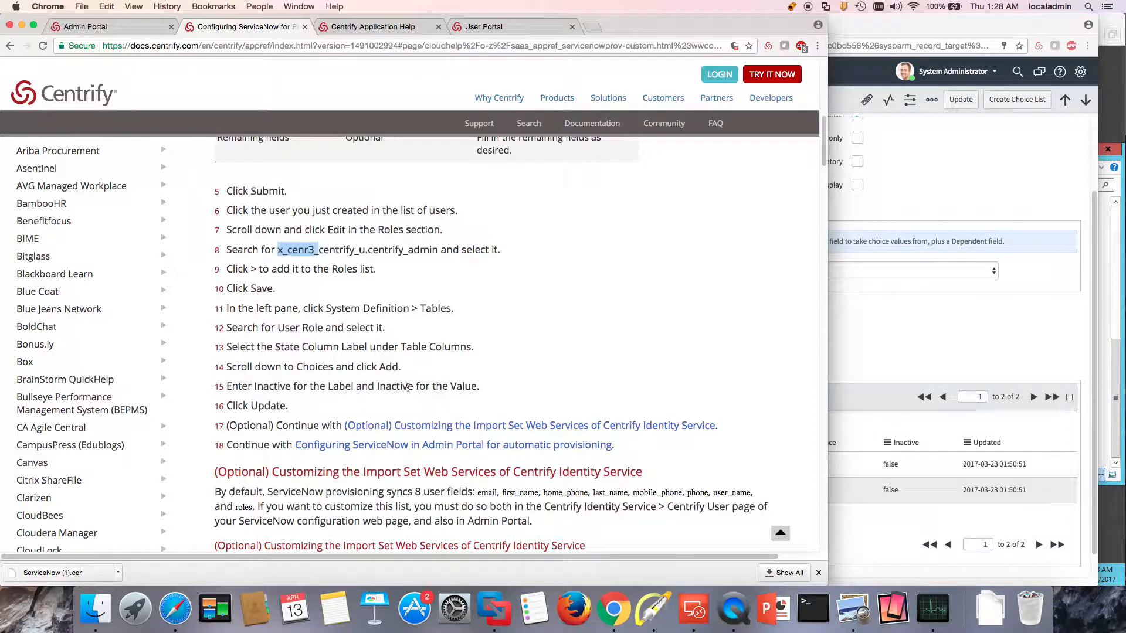
Step: Add a choice labelled Inactive, with the value given in the Centrify instructions, to the State column and update the column entry
click(885, 357)
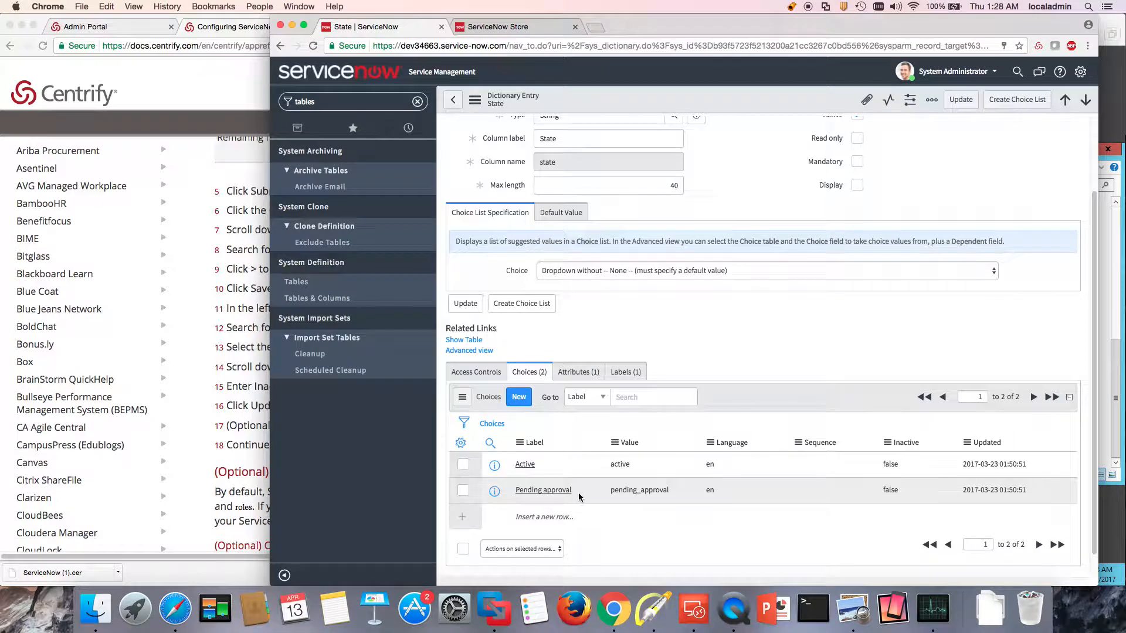
click(519, 397)
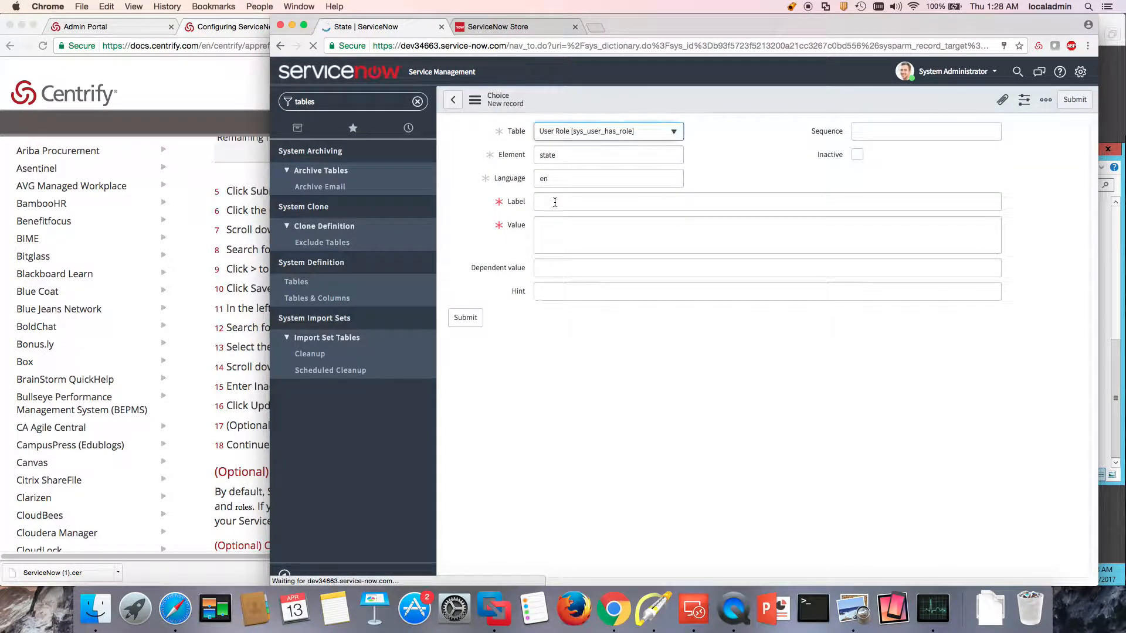
click(555, 201)
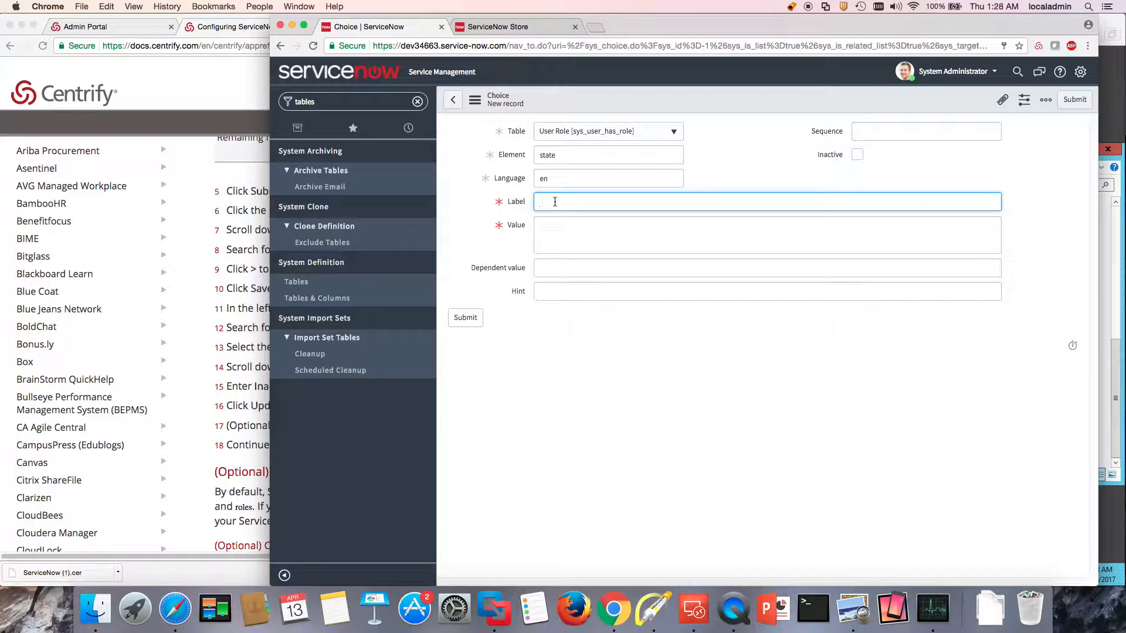
text(Inactive)
key(Tab)
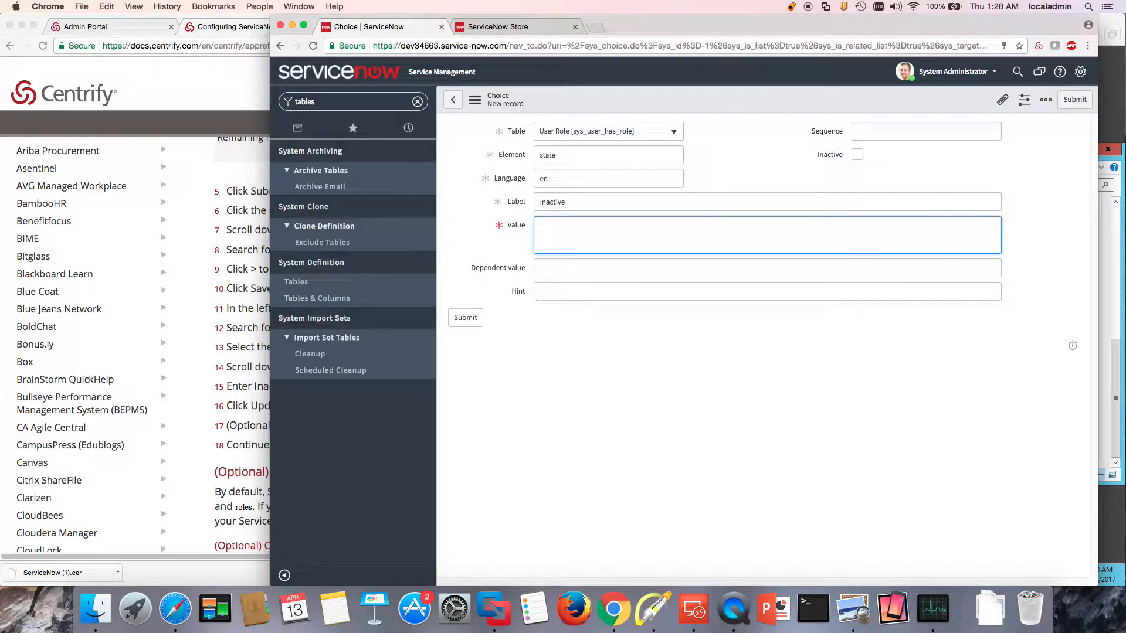
text(ia)
click(465, 317)
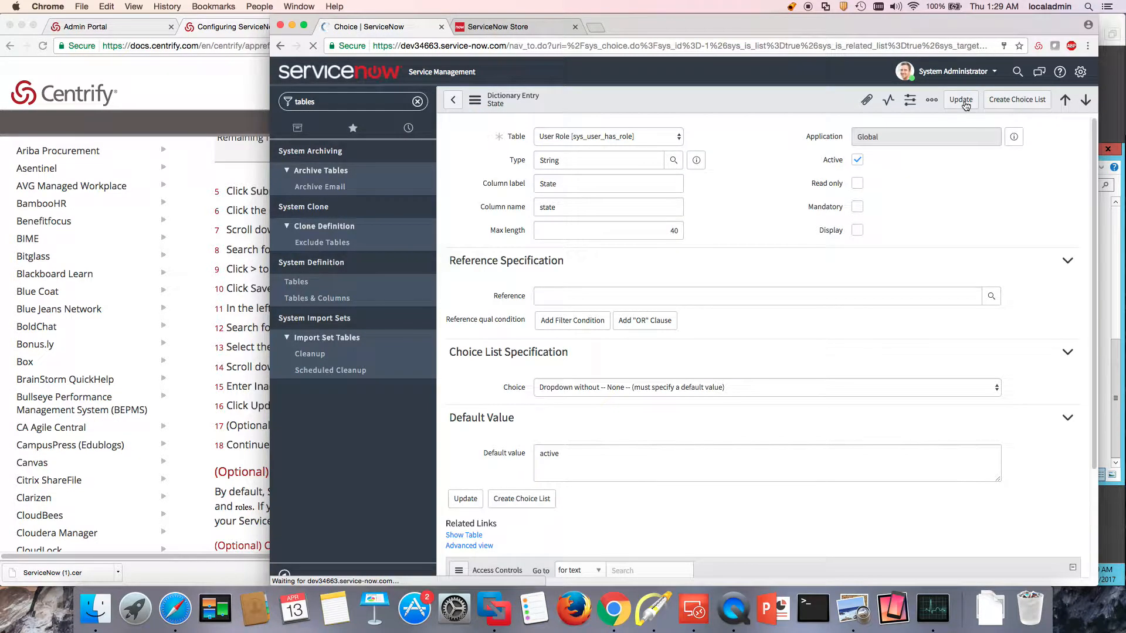
click(962, 100)
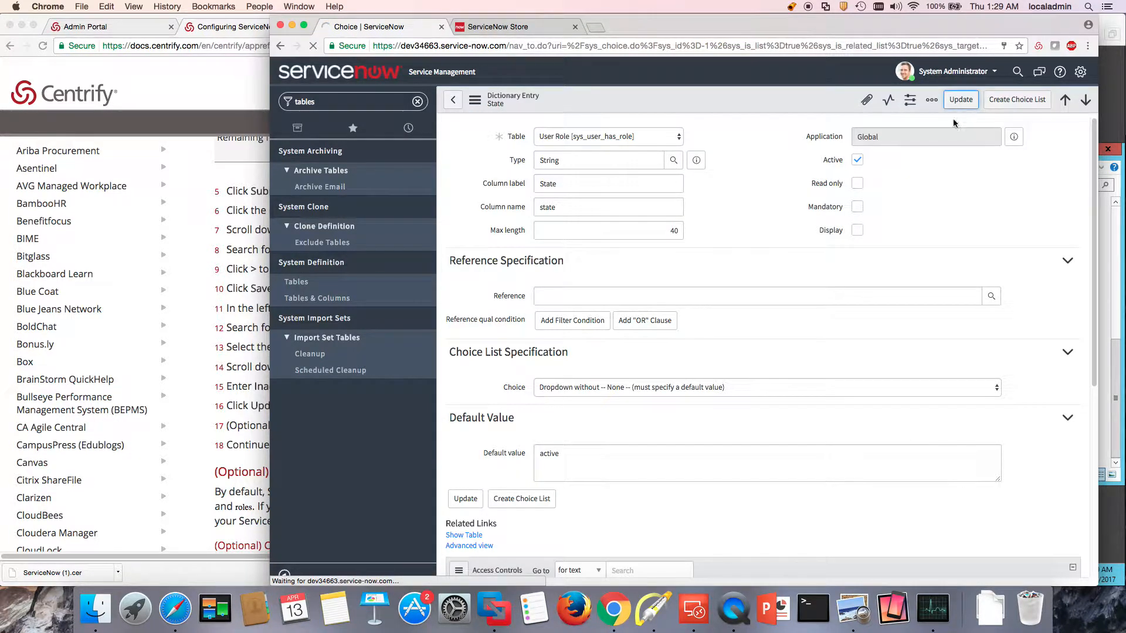
Step: Review the Centrify documentation's remaining steps and the optional section on customizing the Import Set Web Services
click(211, 415)
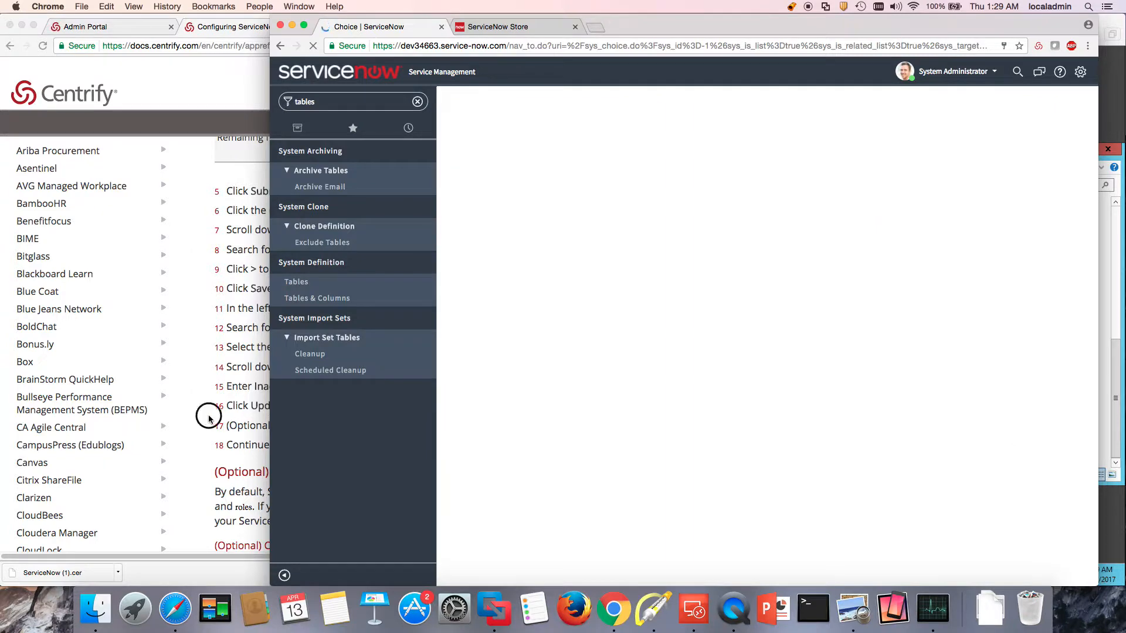
scroll(372, 472, down, 3)
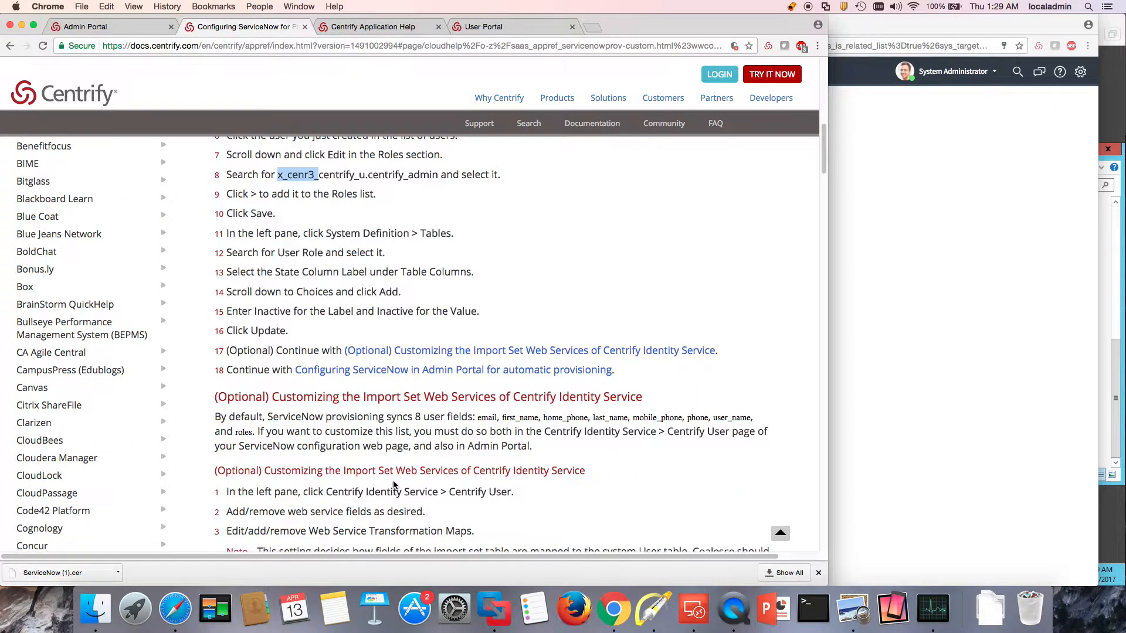
scroll(436, 431, down, 2)
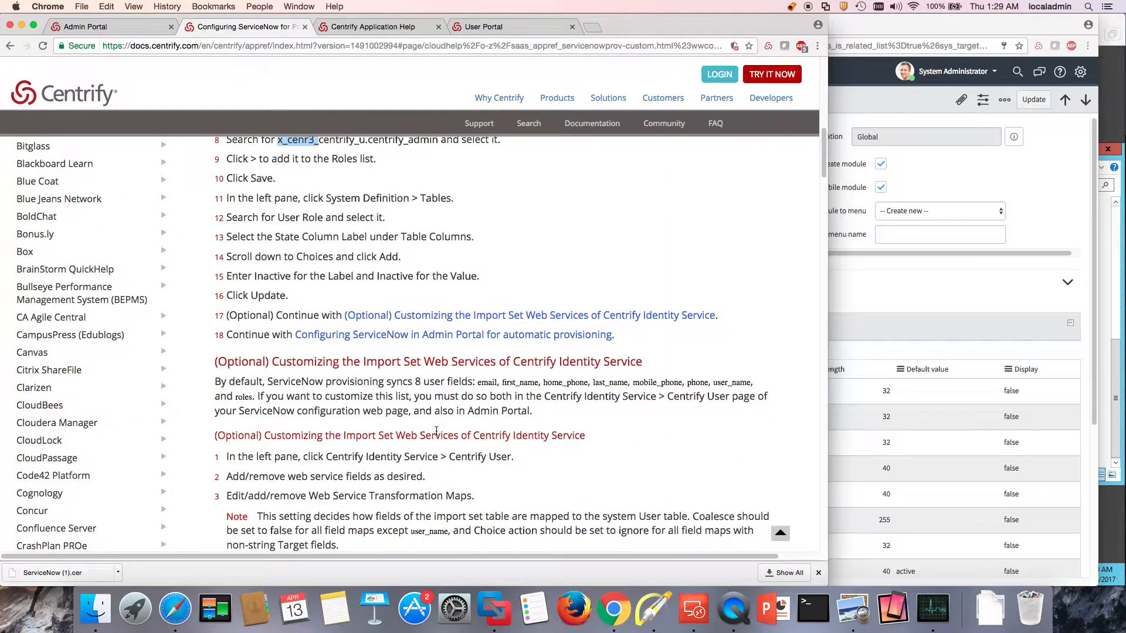
scroll(437, 431, down, 3)
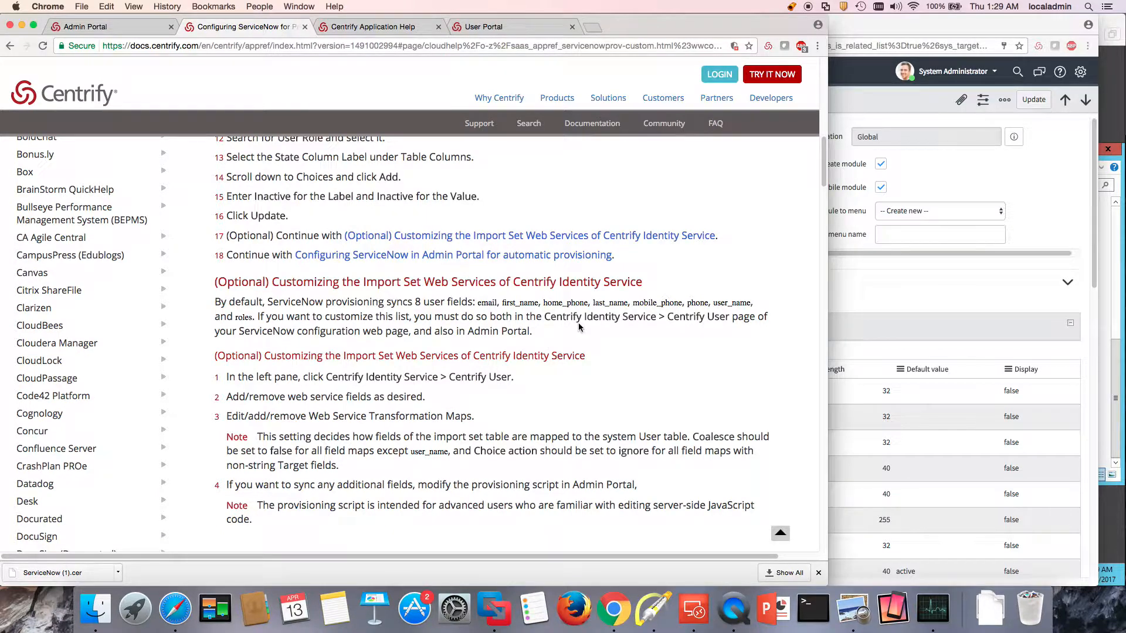